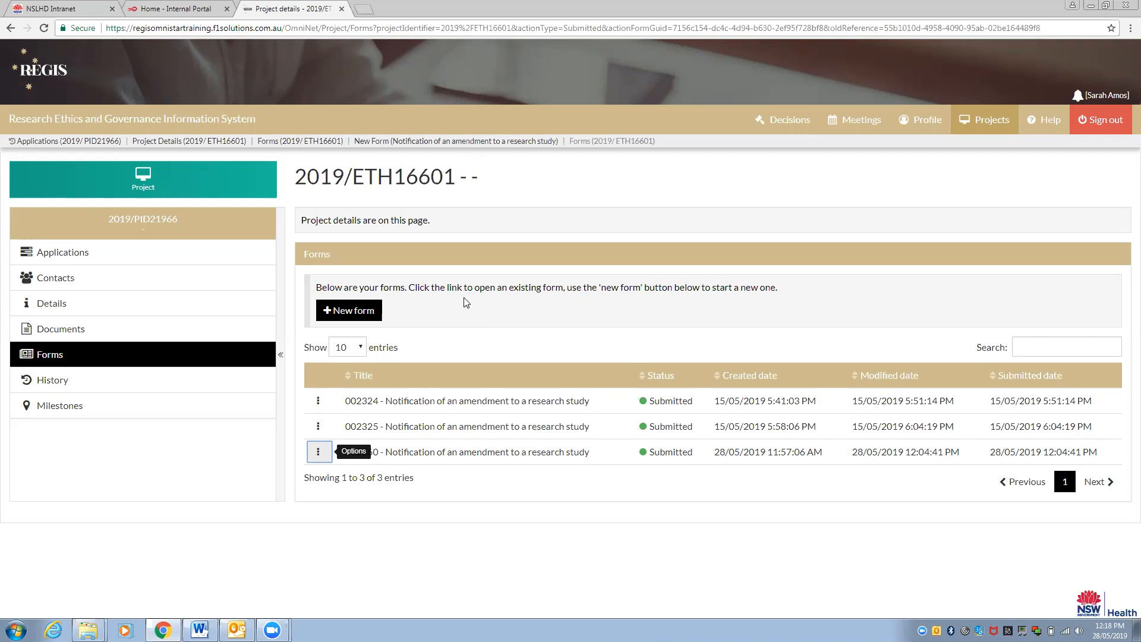
Start a new "Notification of an amendment to a research study" form for the project
click(349, 314)
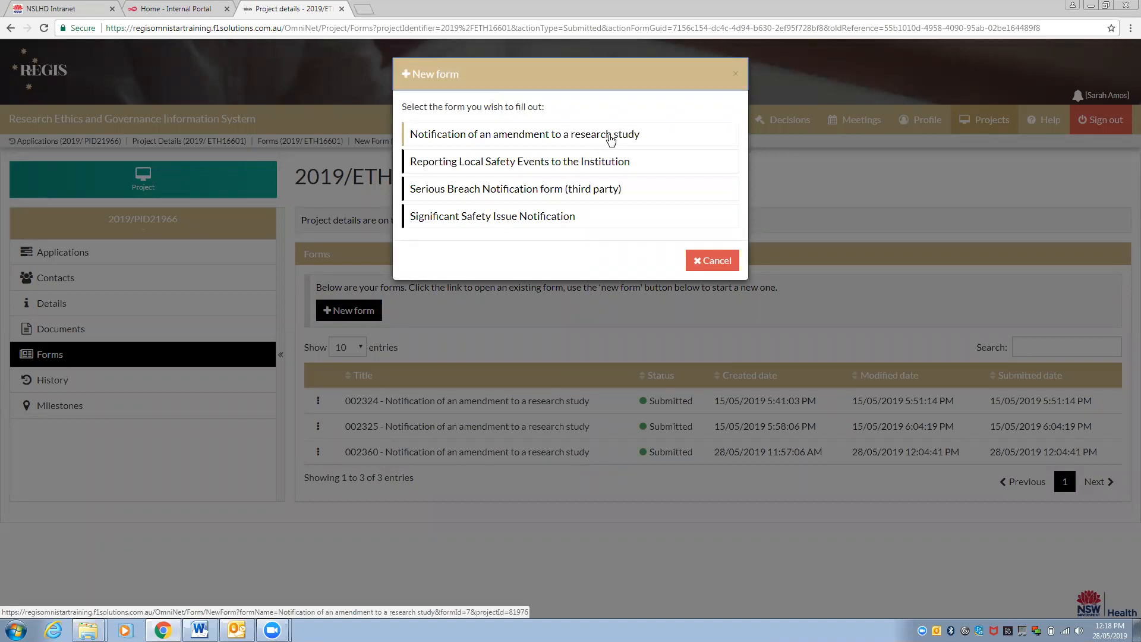
click(610, 139)
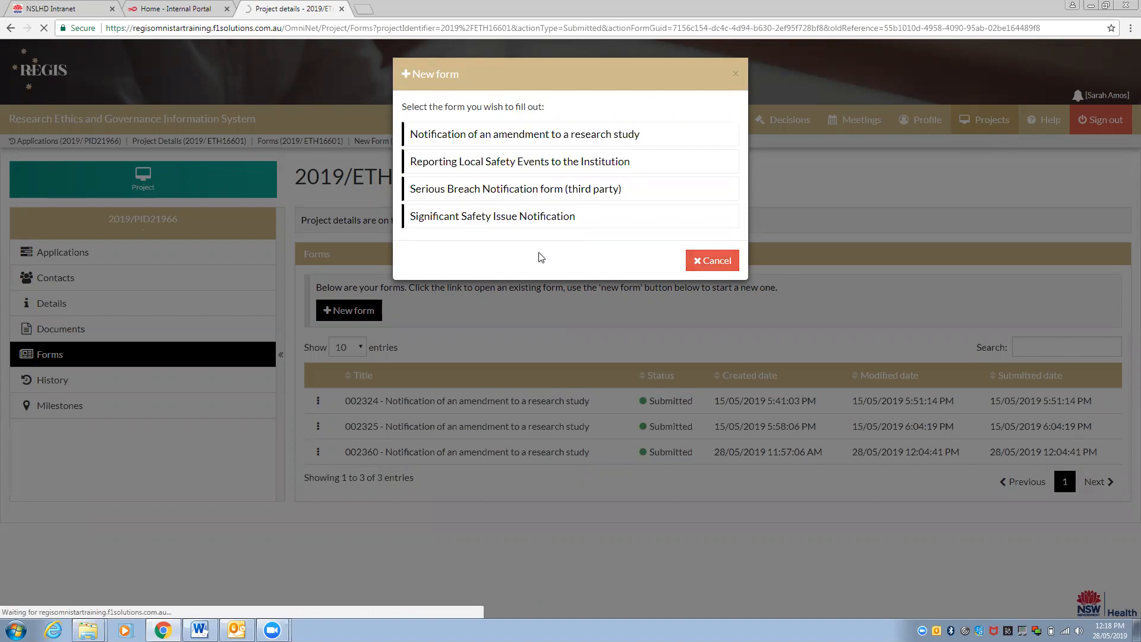
click(576, 135)
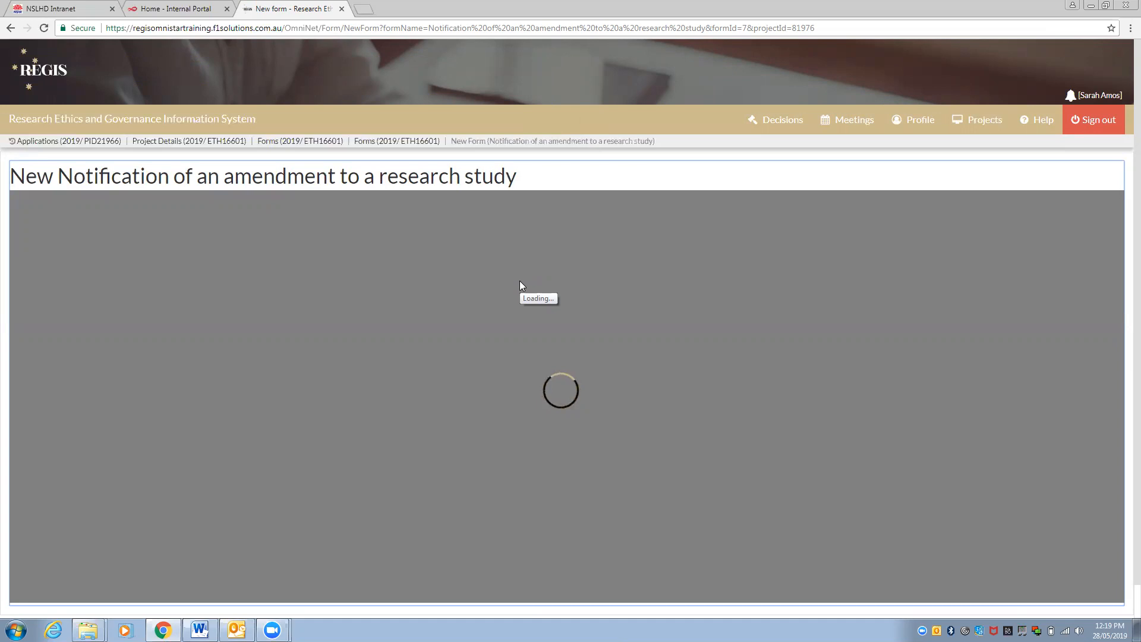
Set the amendment type to Request for Extension of HREC Approval and continue to that form section
scroll(520, 281, down, 1)
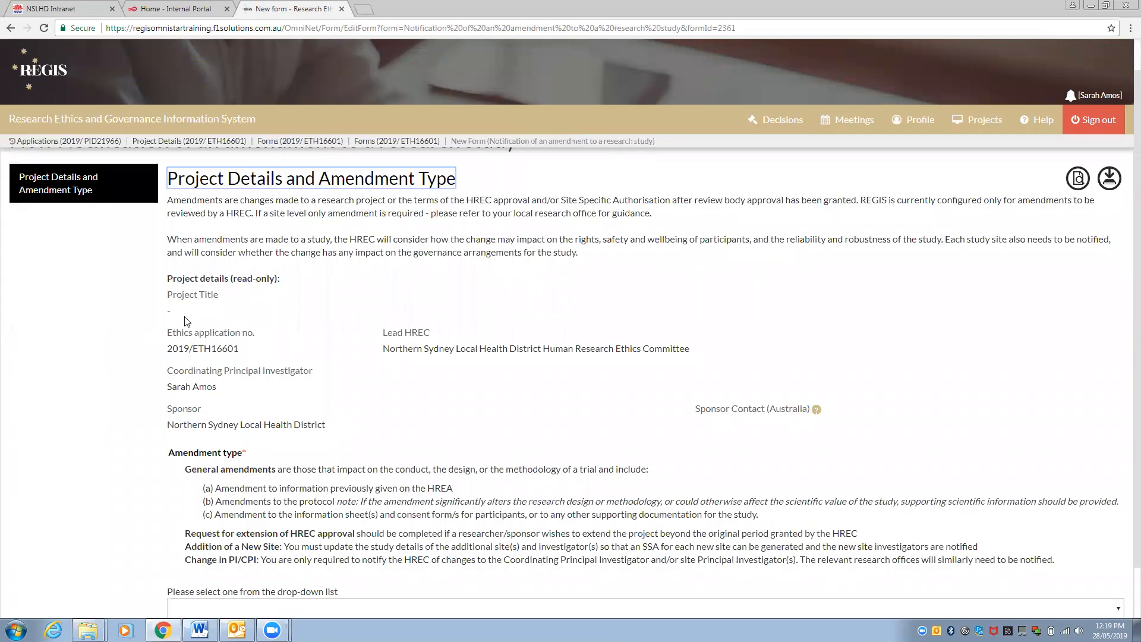
scroll(238, 333, down, 1)
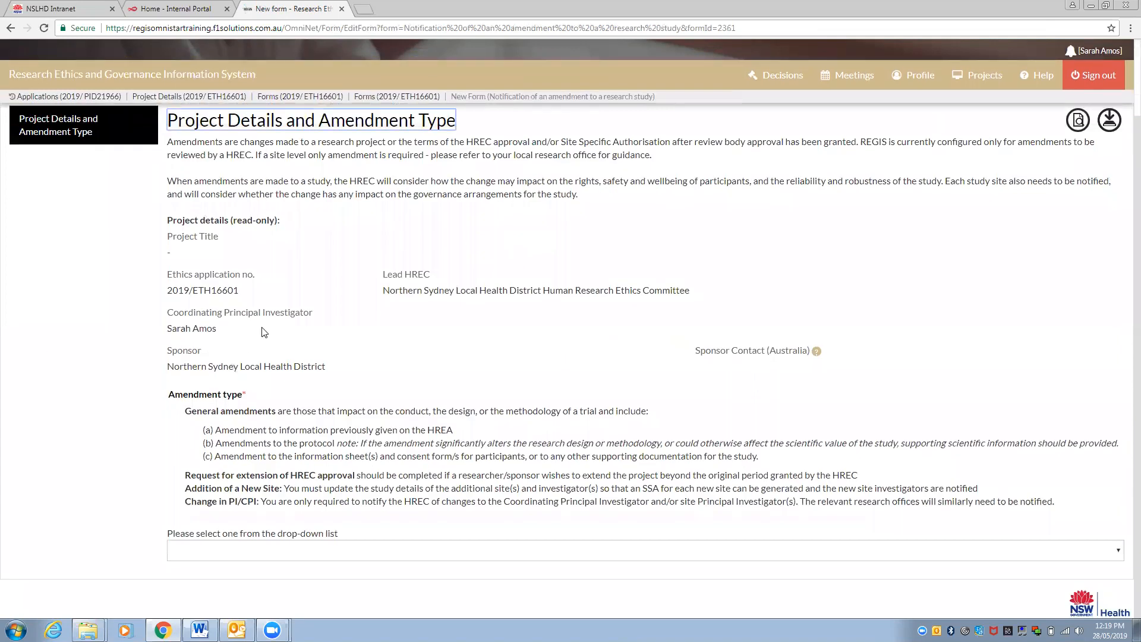
click(363, 551)
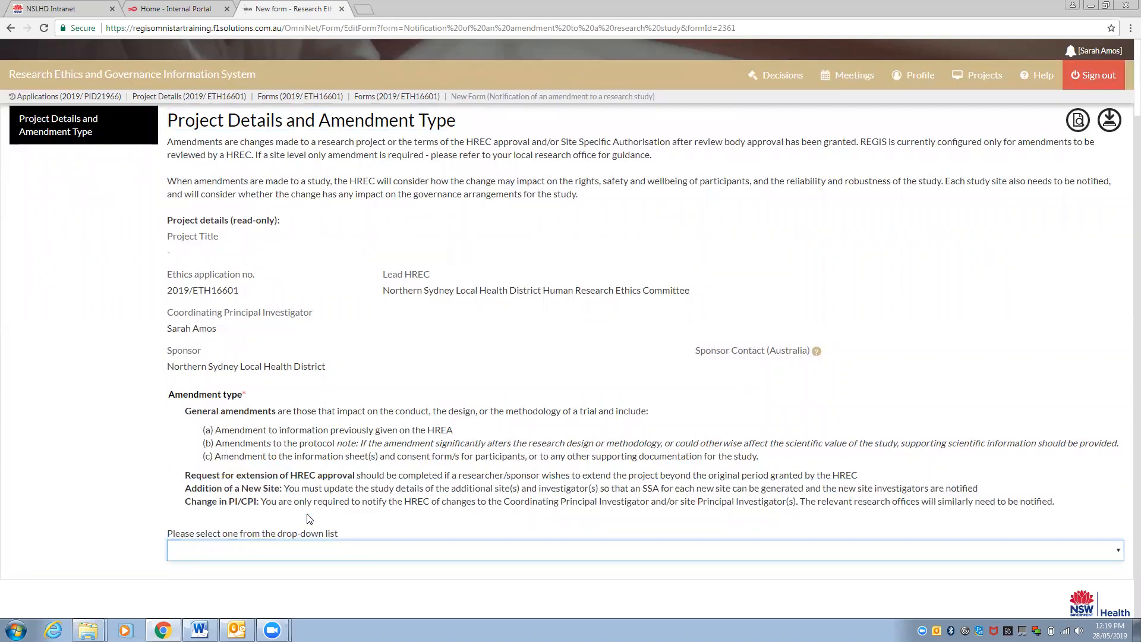
click(308, 510)
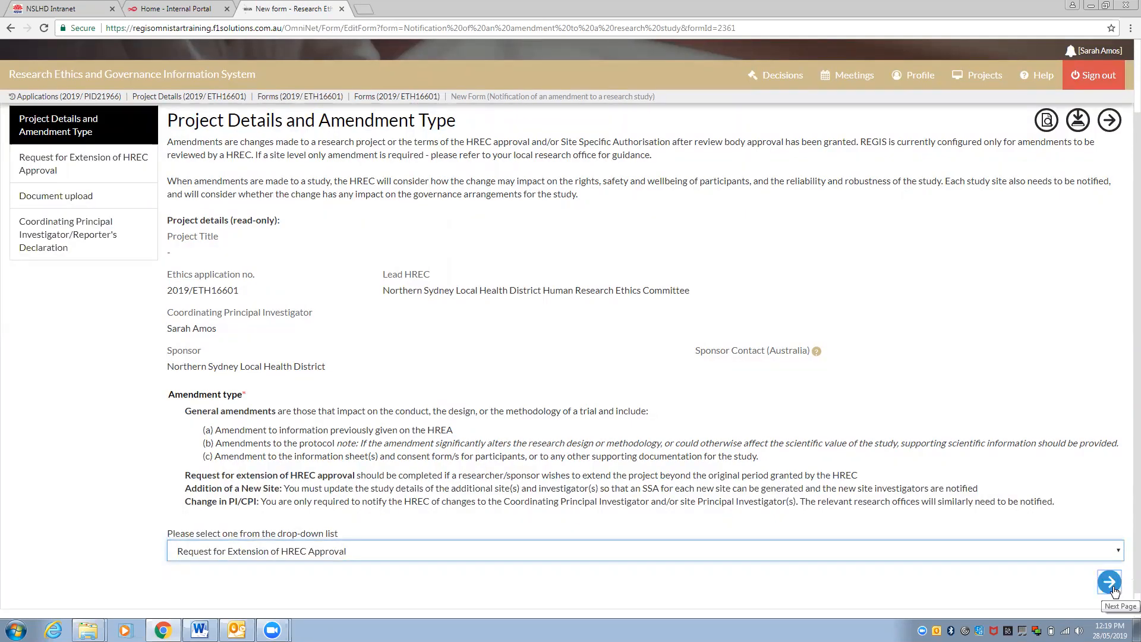
click(1109, 583)
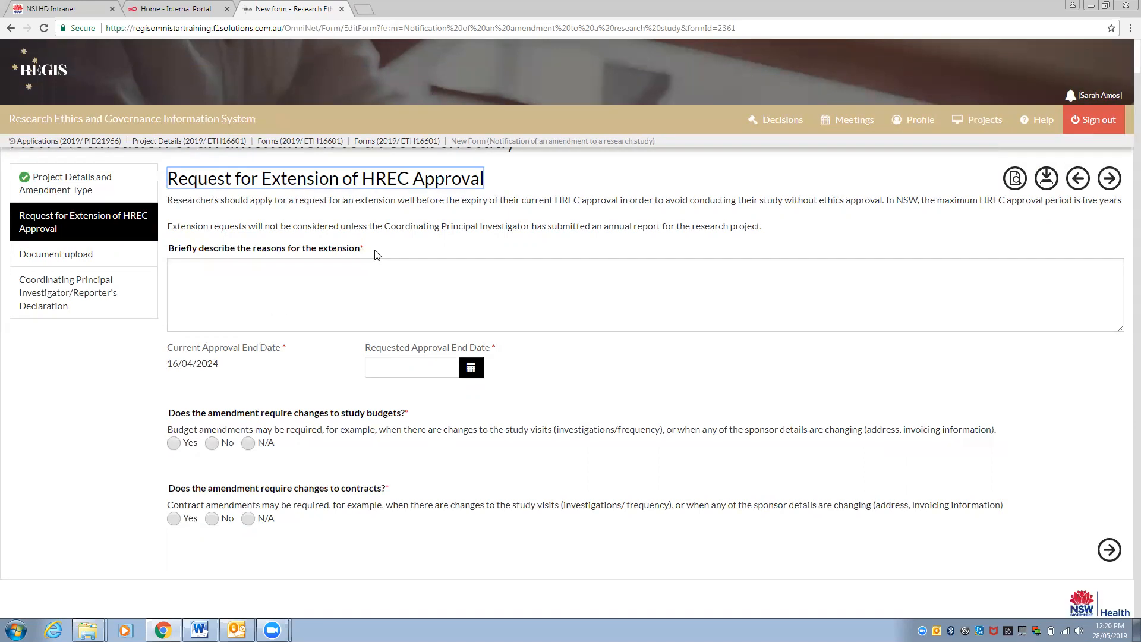
Enter "-" as the reason for the extension and set the Requested Approval End Date to 15/04/2025
click(308, 299)
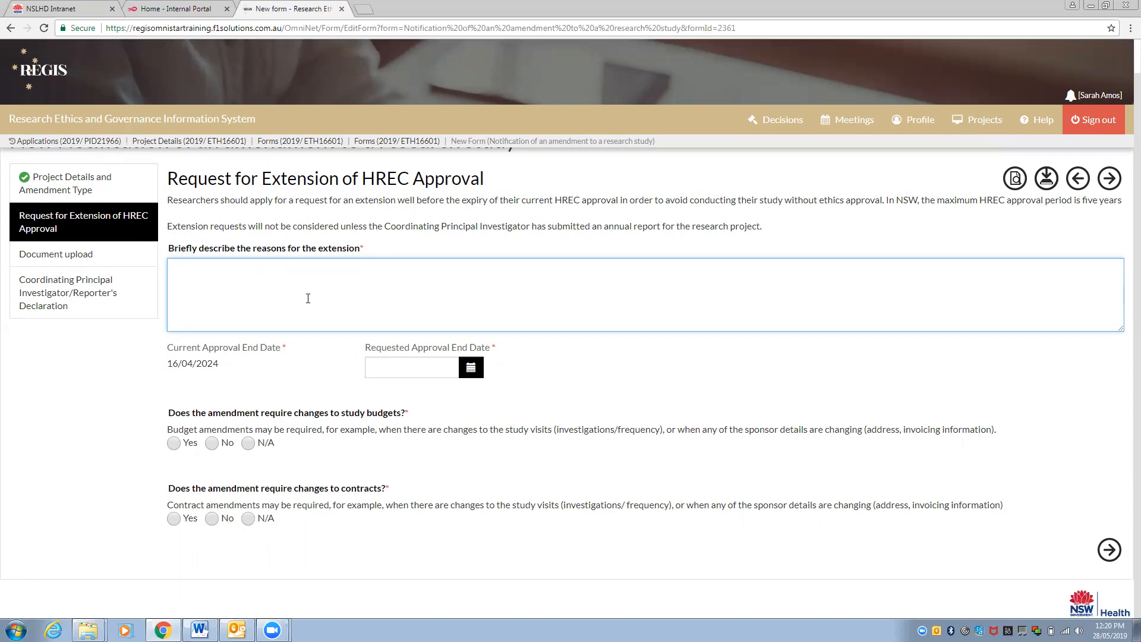
text(-)
click(477, 373)
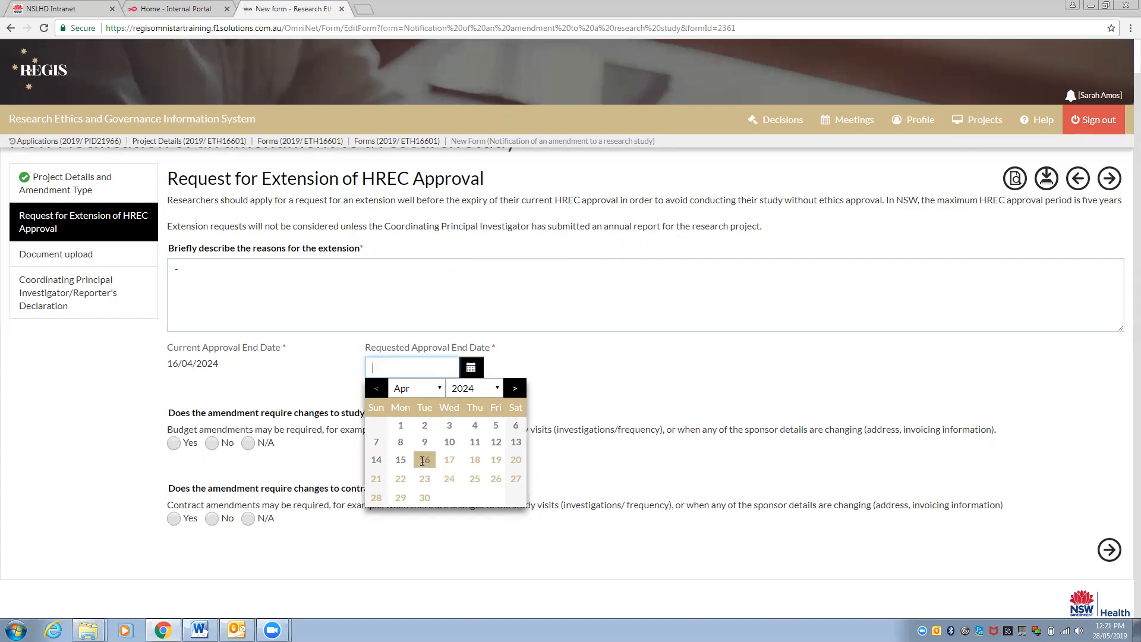
click(485, 392)
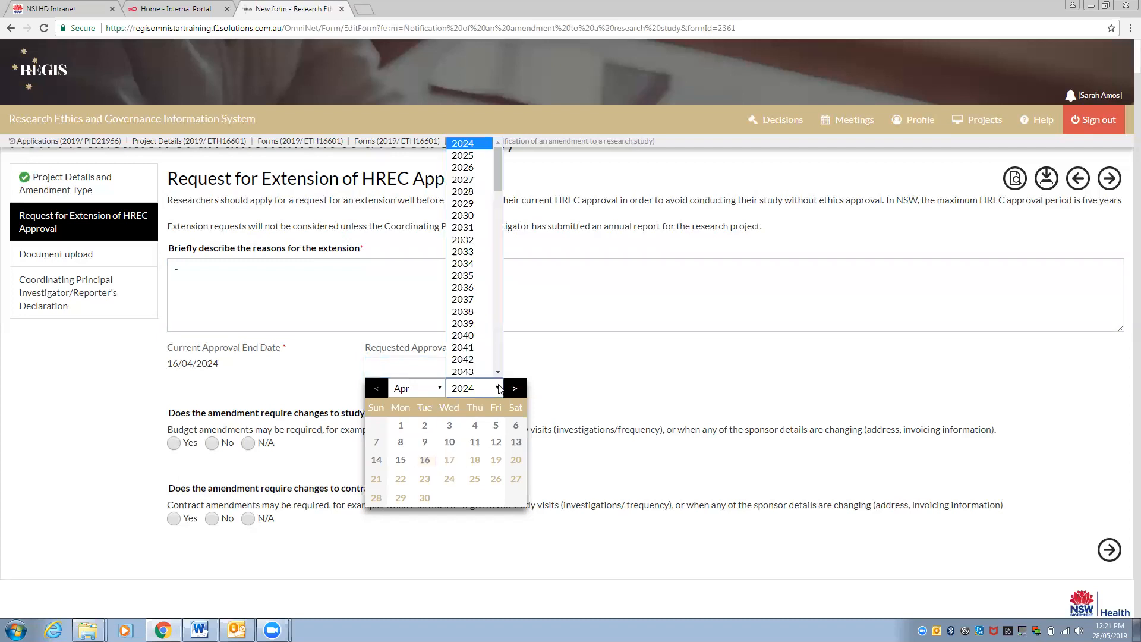
click(463, 155)
click(425, 464)
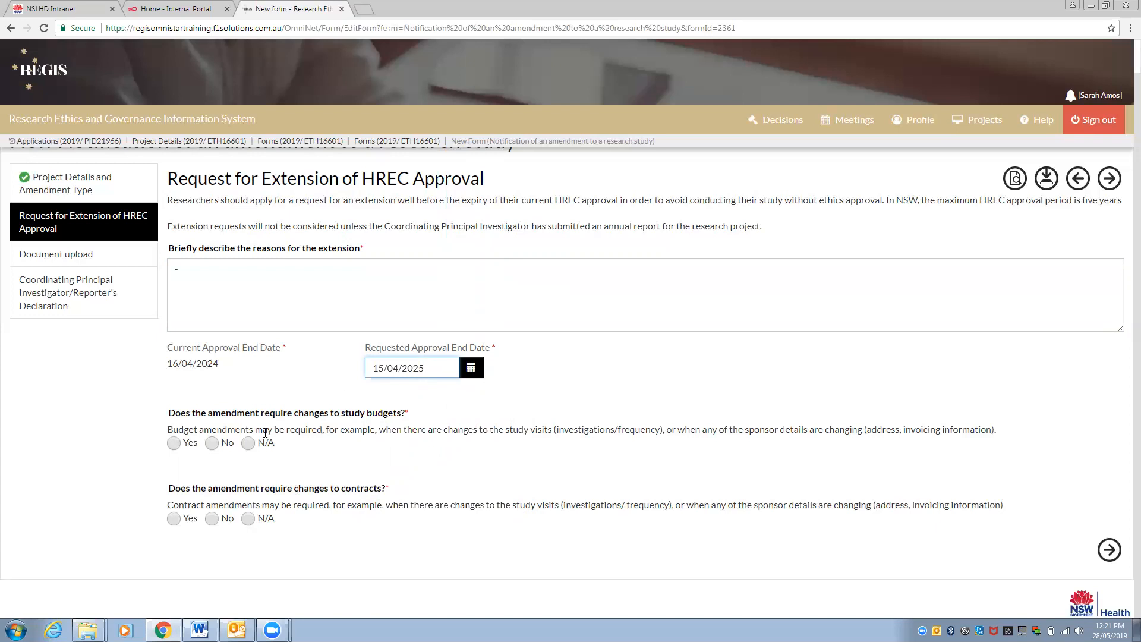
Try the answers No and then Yes for the study budget and contract change questions
click(212, 442)
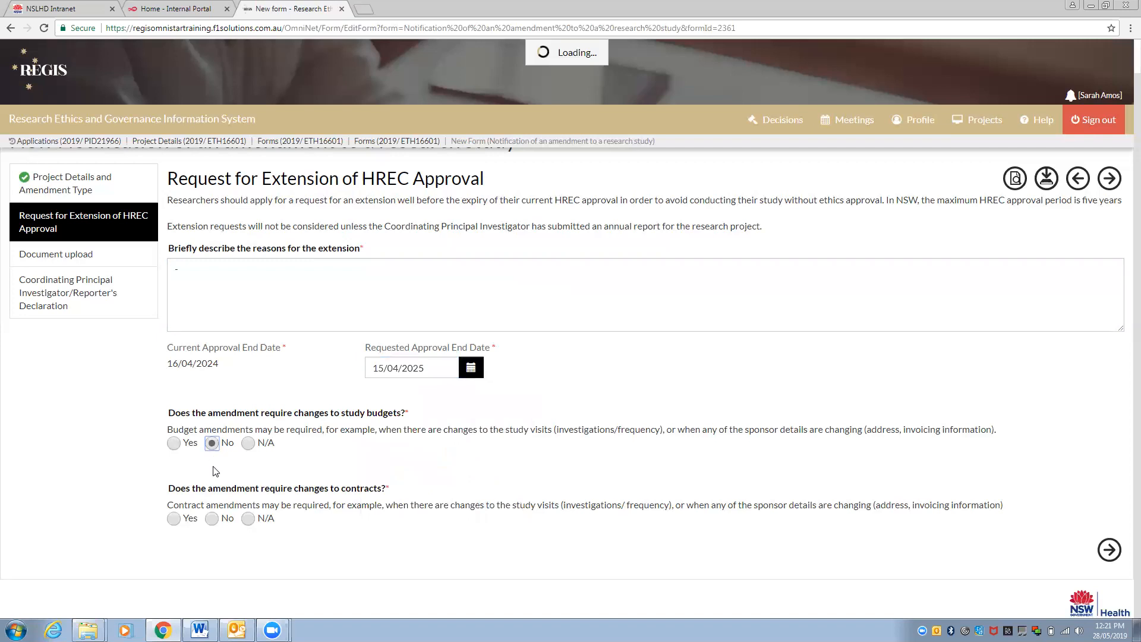
click(212, 519)
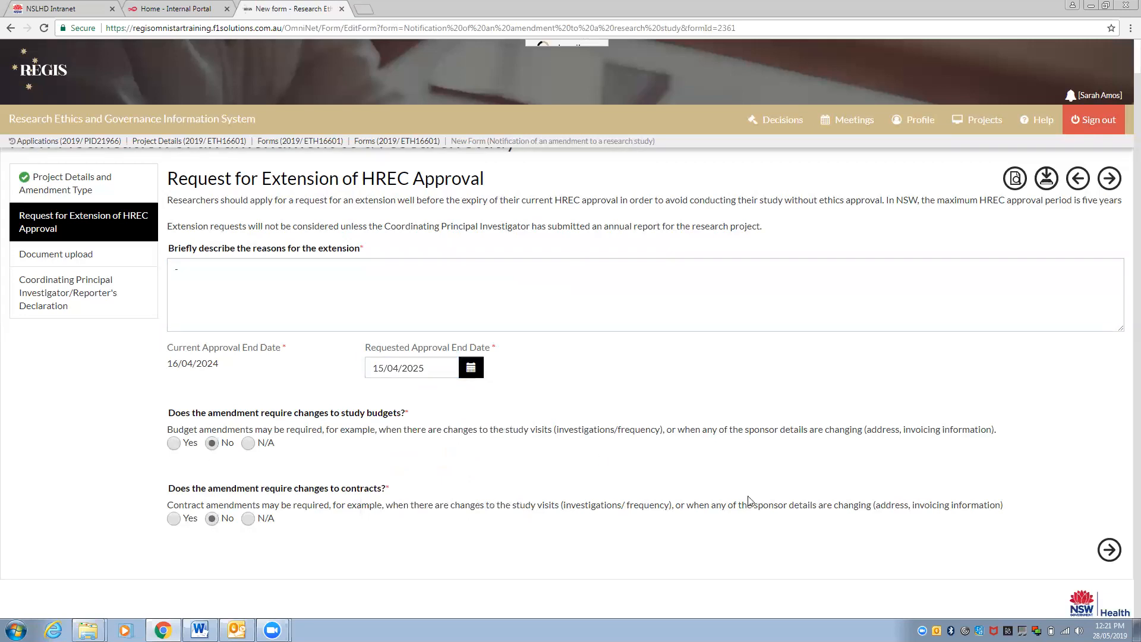
click(173, 443)
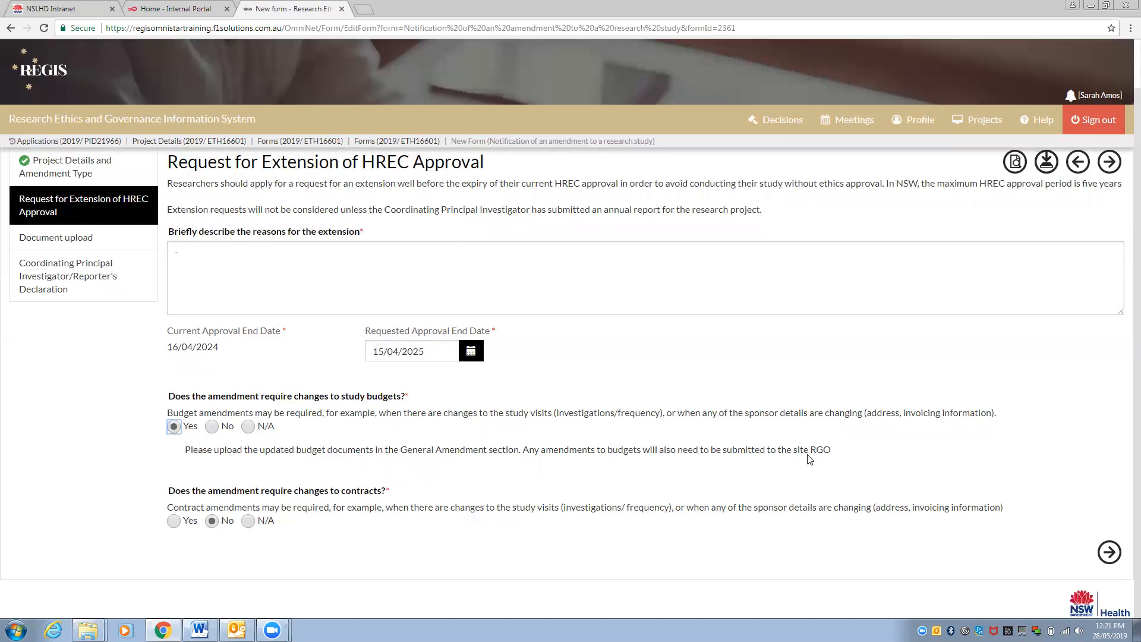
click(178, 523)
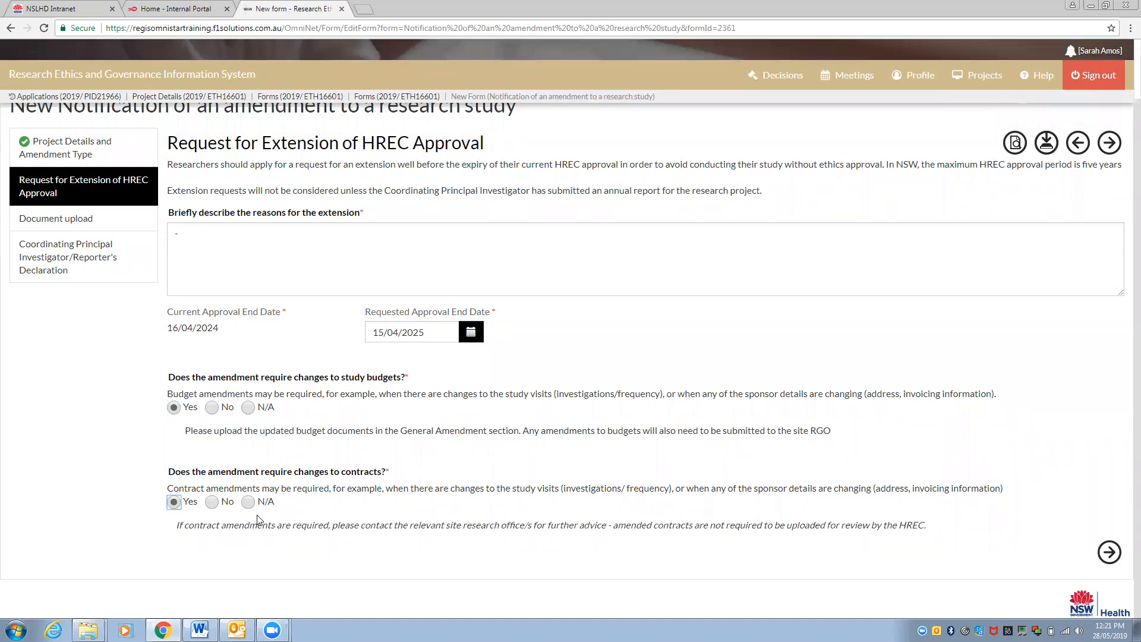
Answer N/A to both the contract and study budget change questions and continue to Document upload
click(248, 502)
click(248, 426)
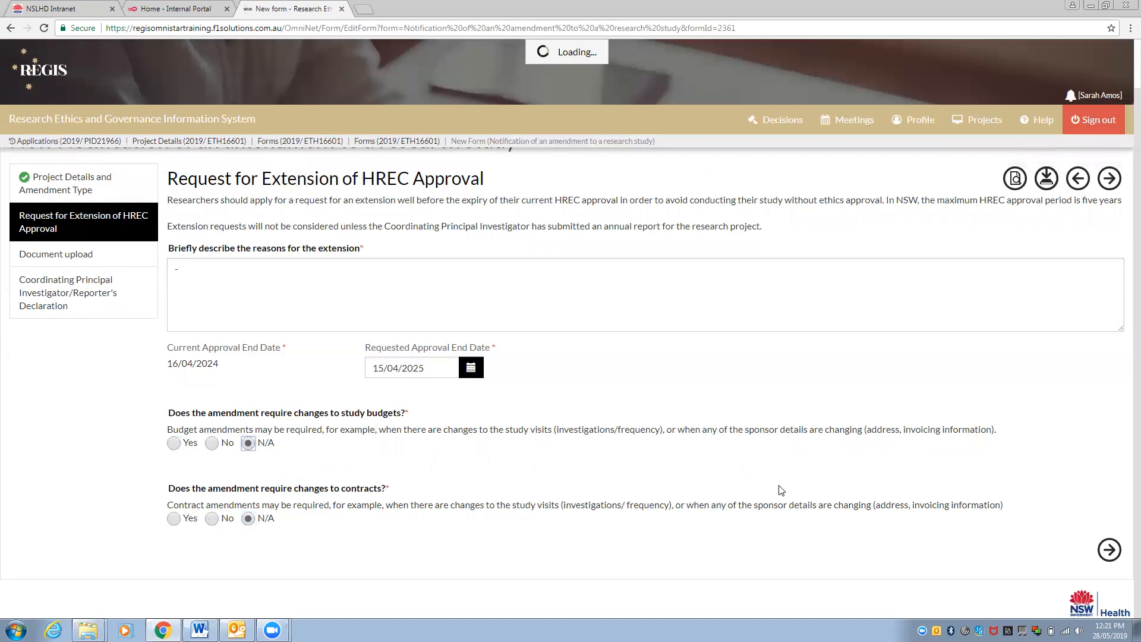
click(1107, 557)
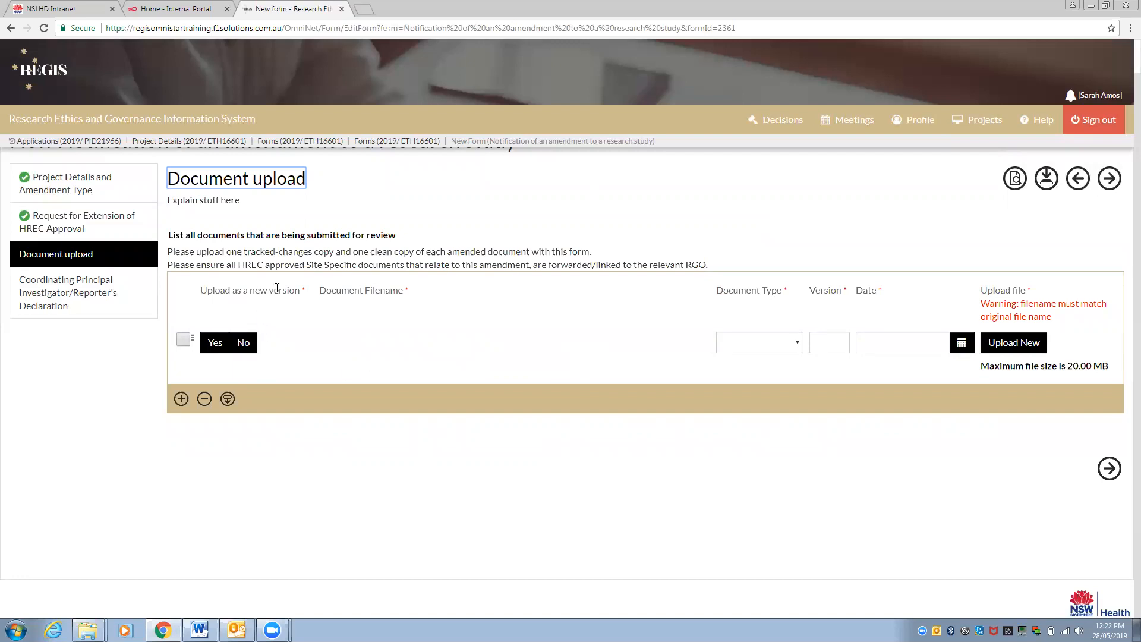
Fill the document row as not a new version, titled "Contract", type Clinical Trial Agreement - Medicines Australia (CTRA), version 4
click(217, 344)
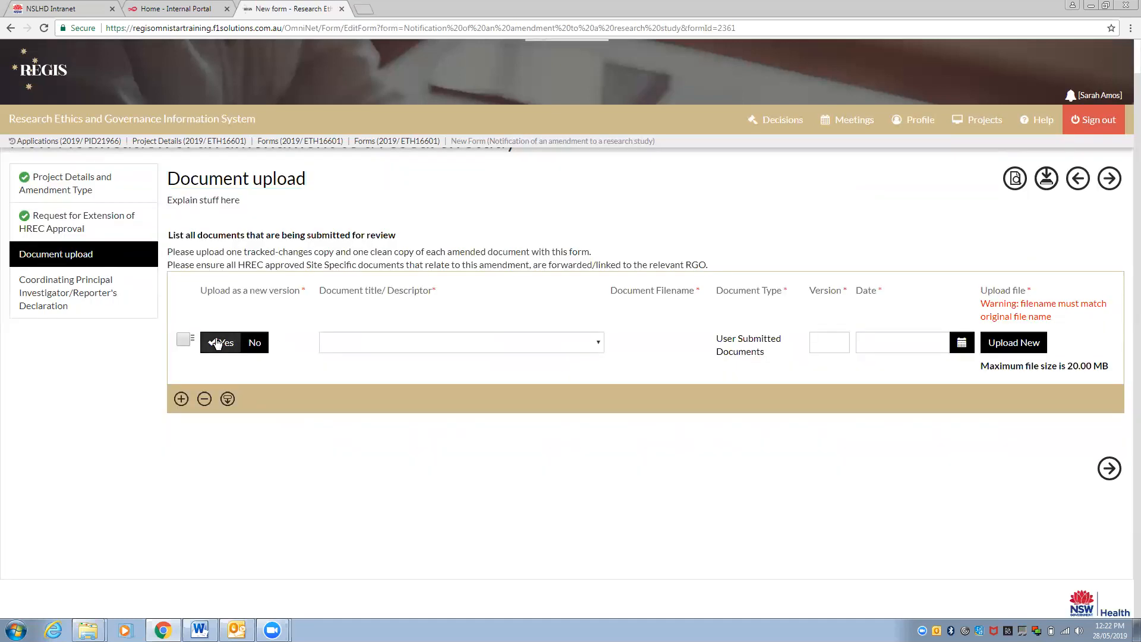
click(253, 345)
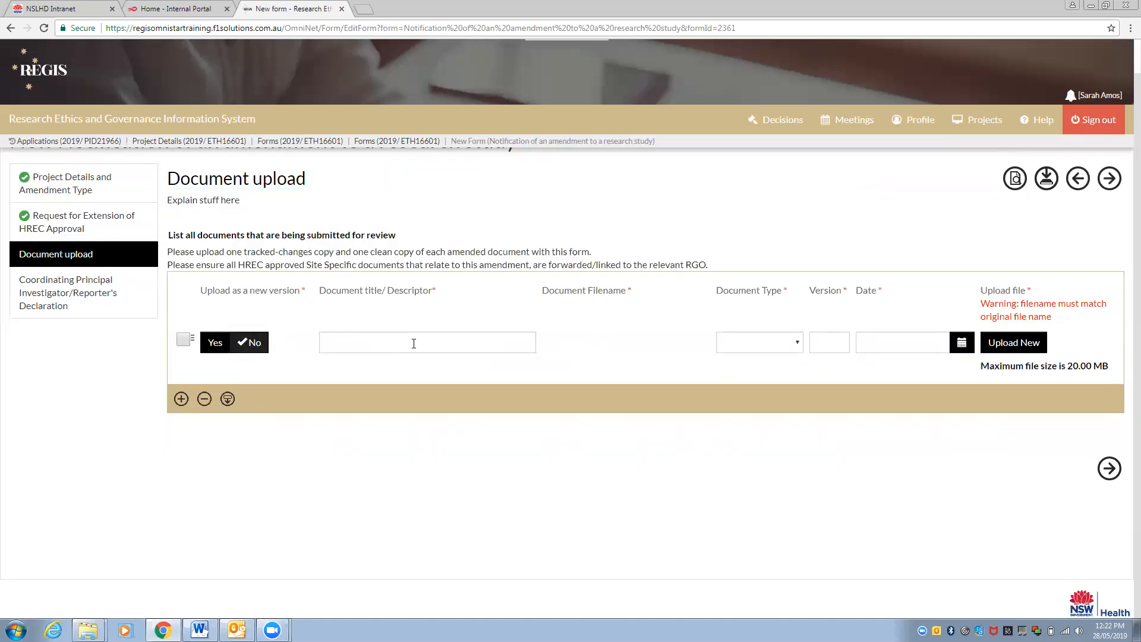
click(435, 344)
text(Contract)
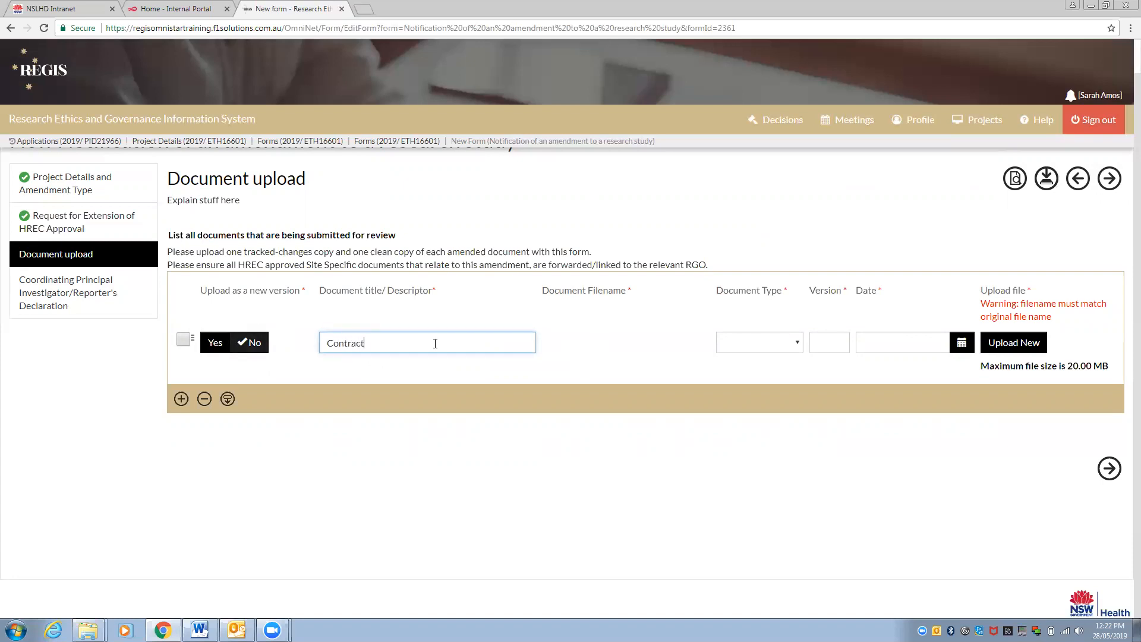
click(789, 342)
click(789, 341)
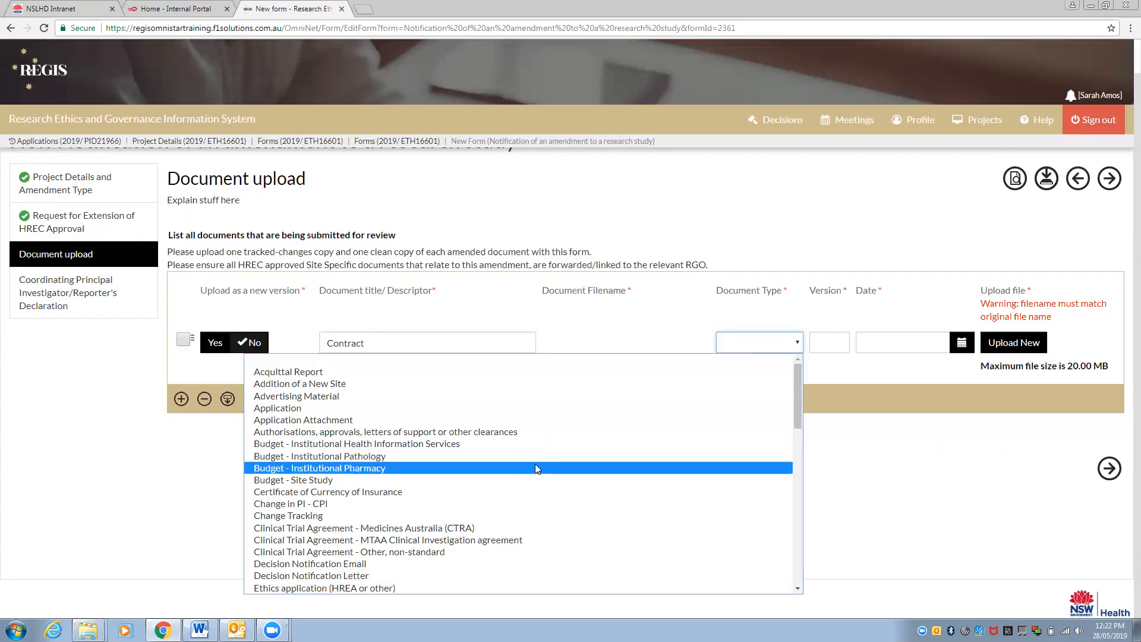
click(498, 529)
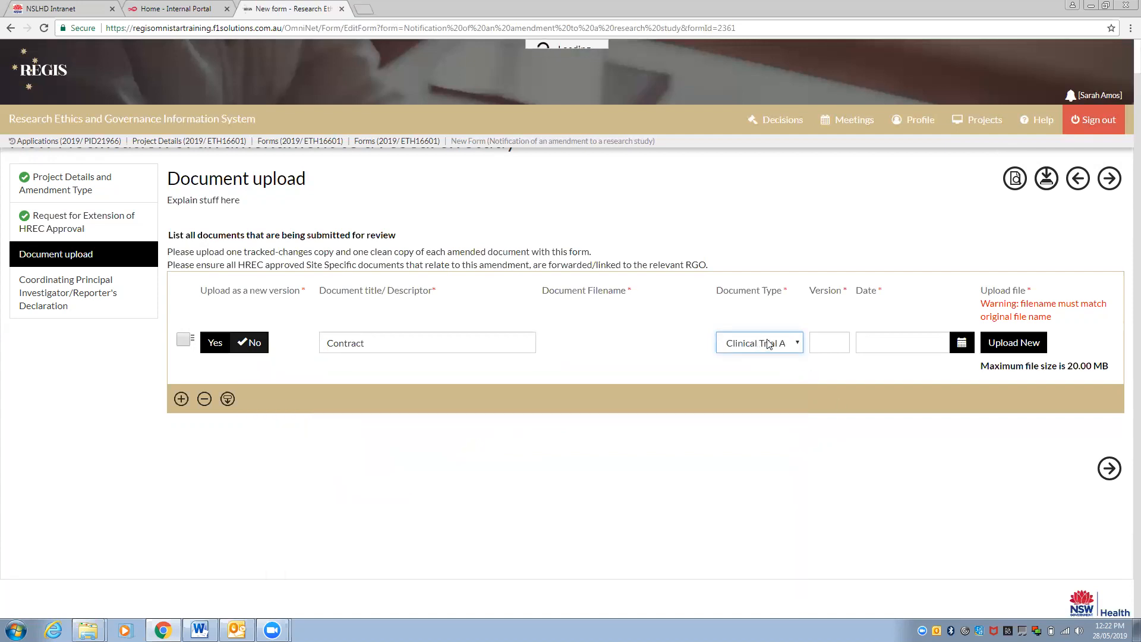
click(826, 345)
text(4)
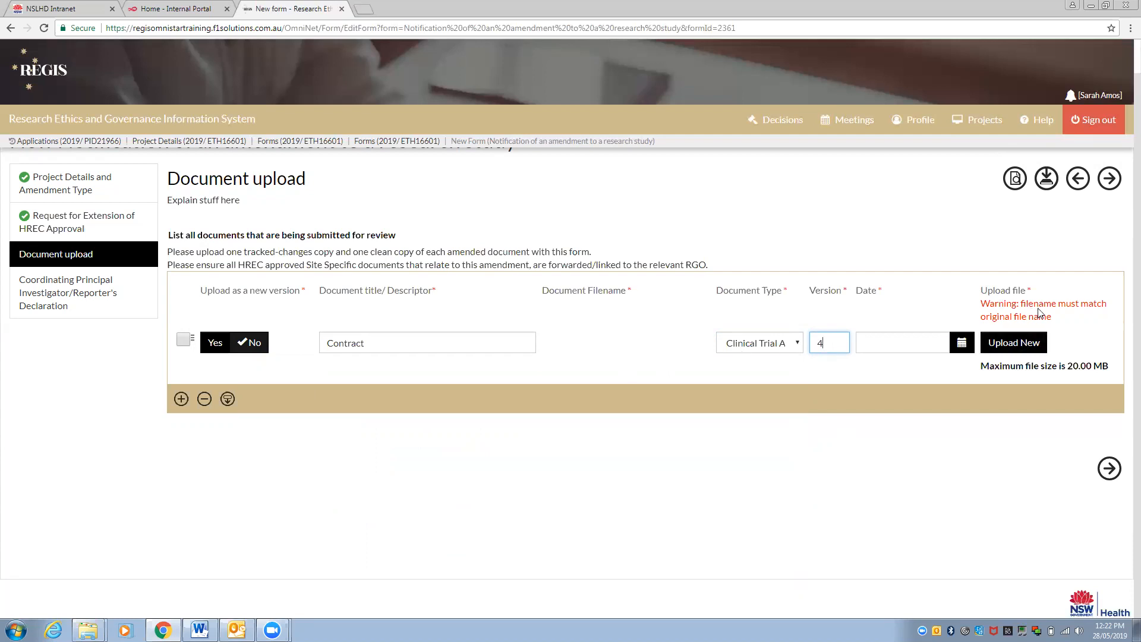
Remove the "Contract" row from the list of documents submitted for review
click(595, 401)
click(186, 340)
click(206, 401)
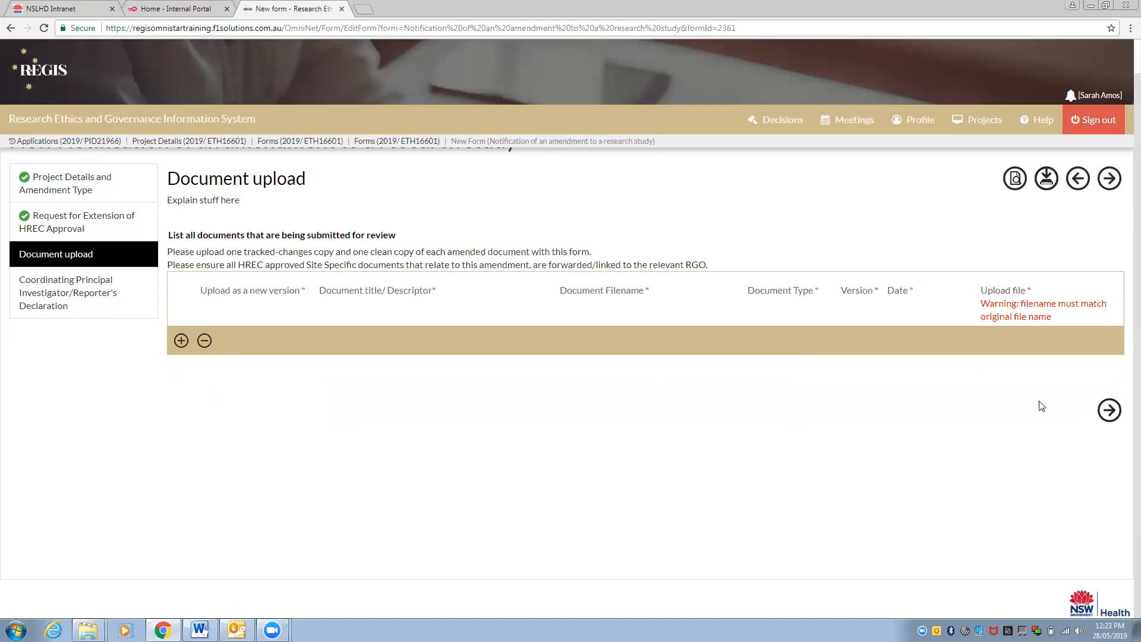
Submit the amendment form from the Coordinating Principal Investigator/Reporter's Declaration, then view and close the submission confirmation e-mail
click(1111, 414)
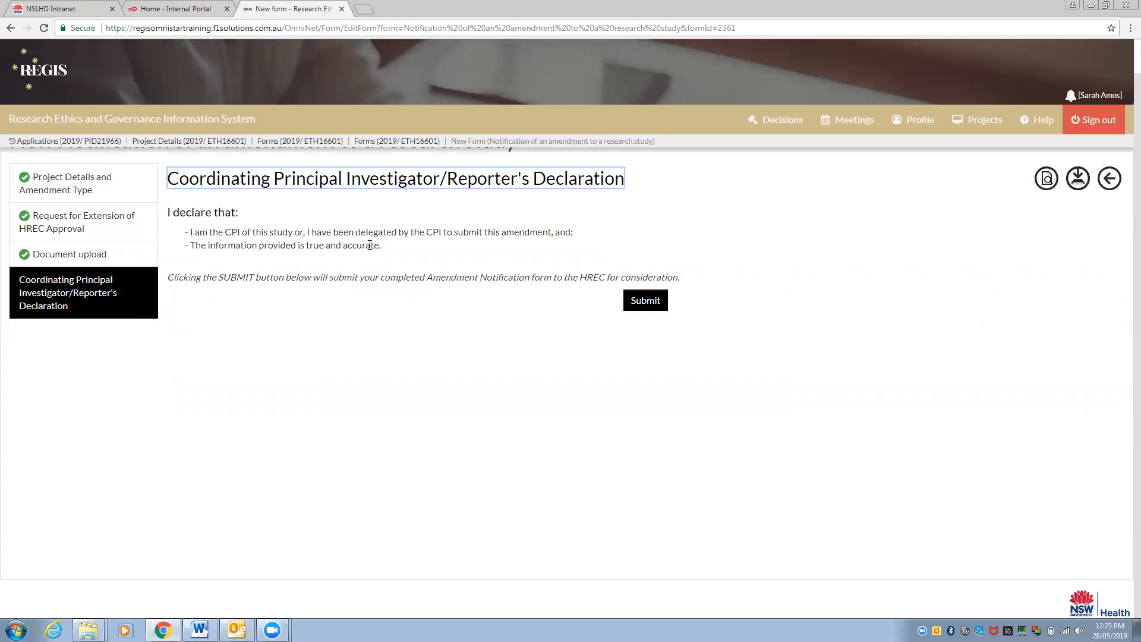
click(637, 303)
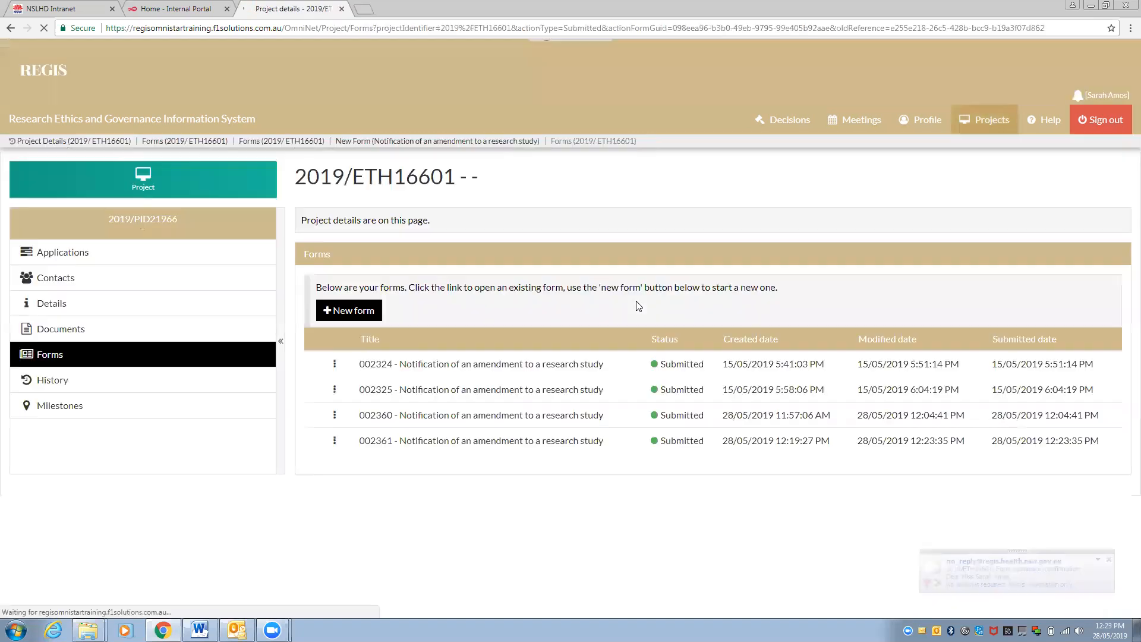
click(956, 572)
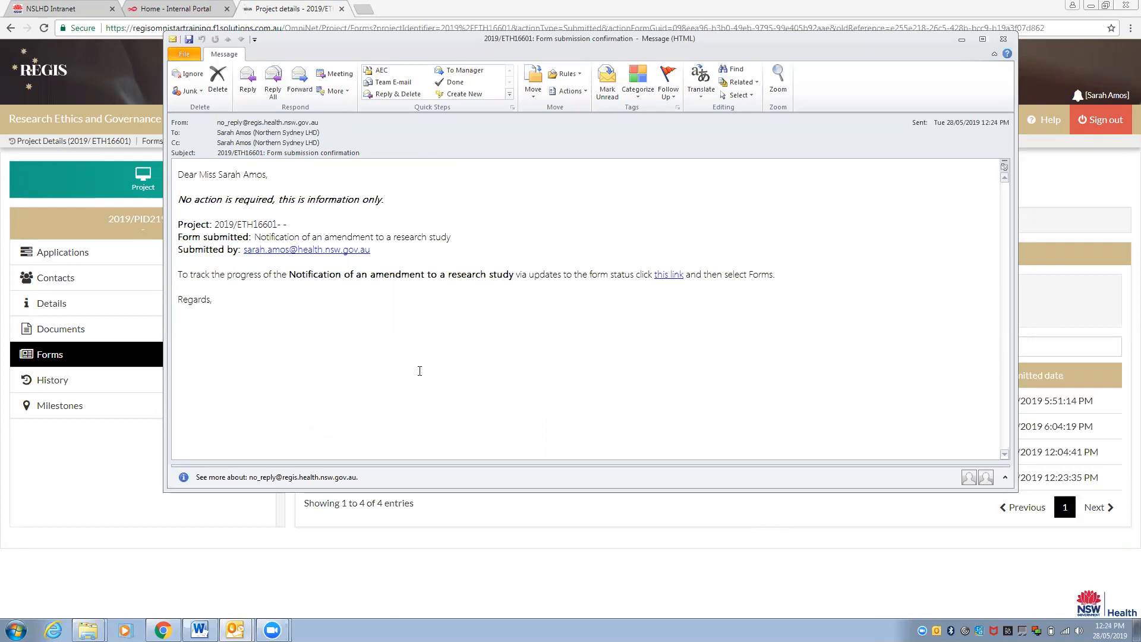
click(1001, 40)
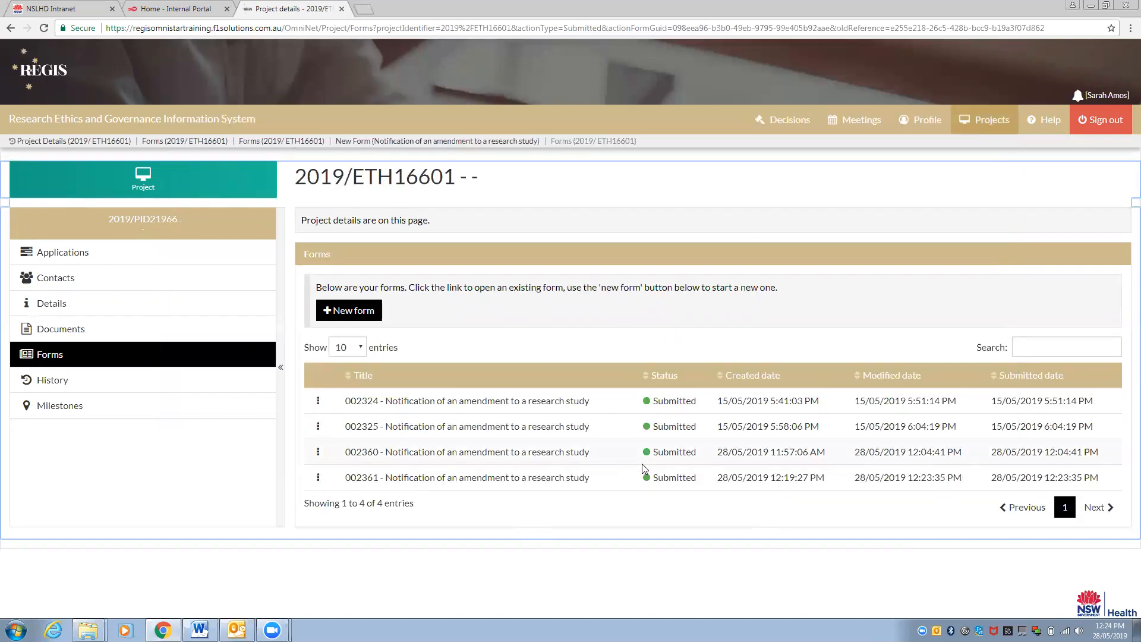